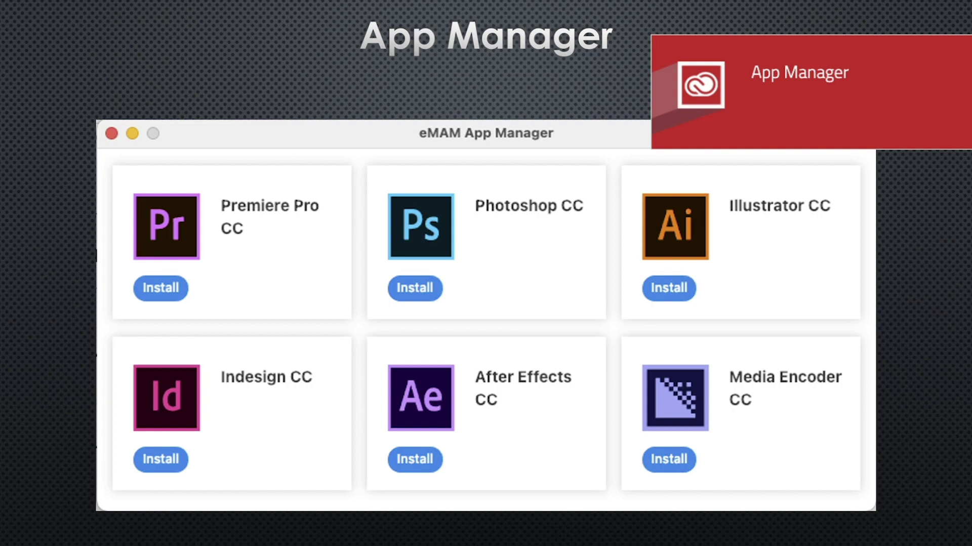
Step: Advance the presentation to the 'App Manager Download' slide
{"action": "left_click", "coordinate": [321, 252]}
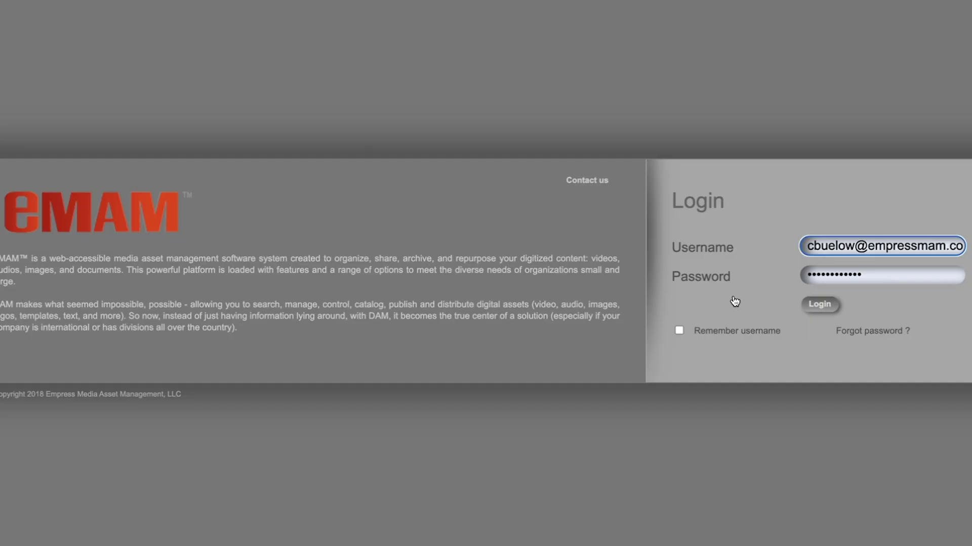
Step: Log in to eMAM Director and open My Account from the username menu
{"action": "left_click", "coordinate": [819, 305]}
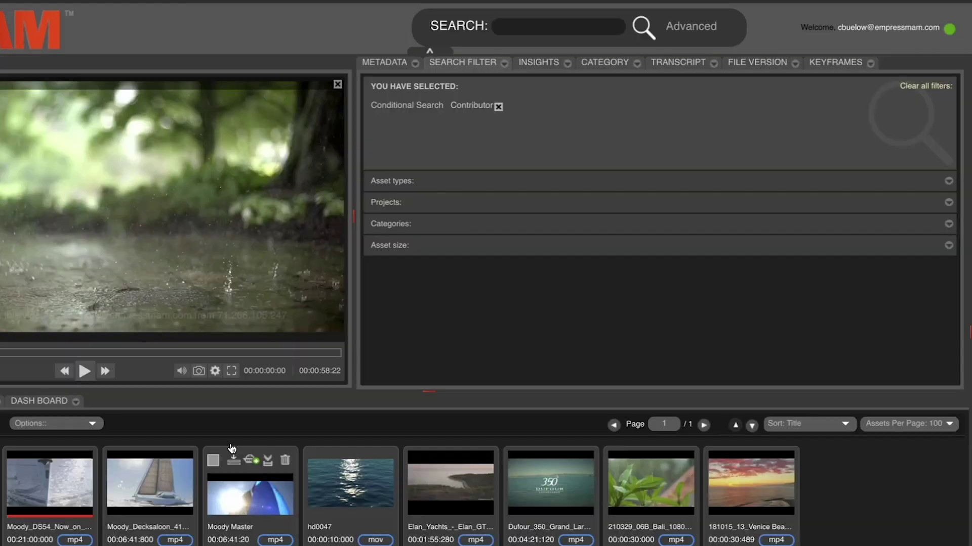
{"action": "left_click", "coordinate": [861, 31]}
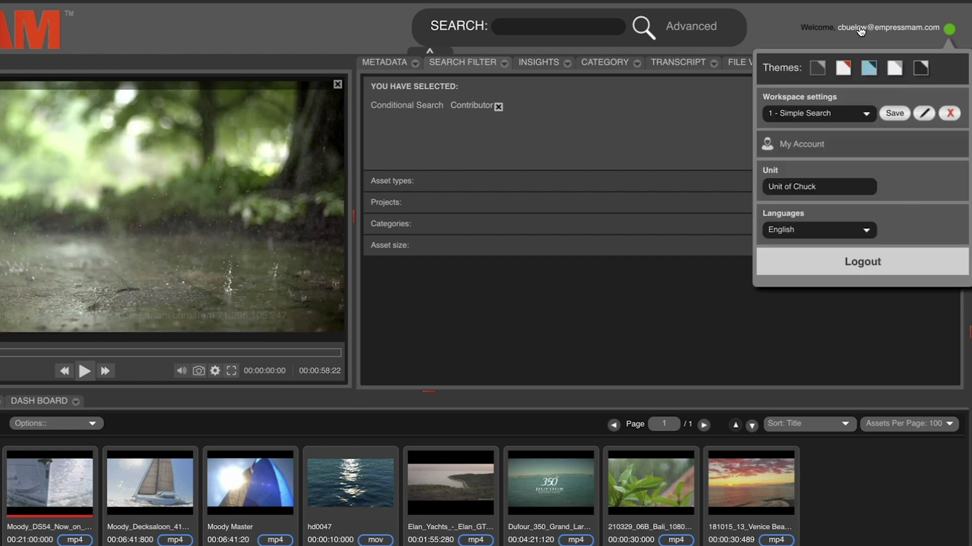
{"action": "left_click", "coordinate": [801, 143]}
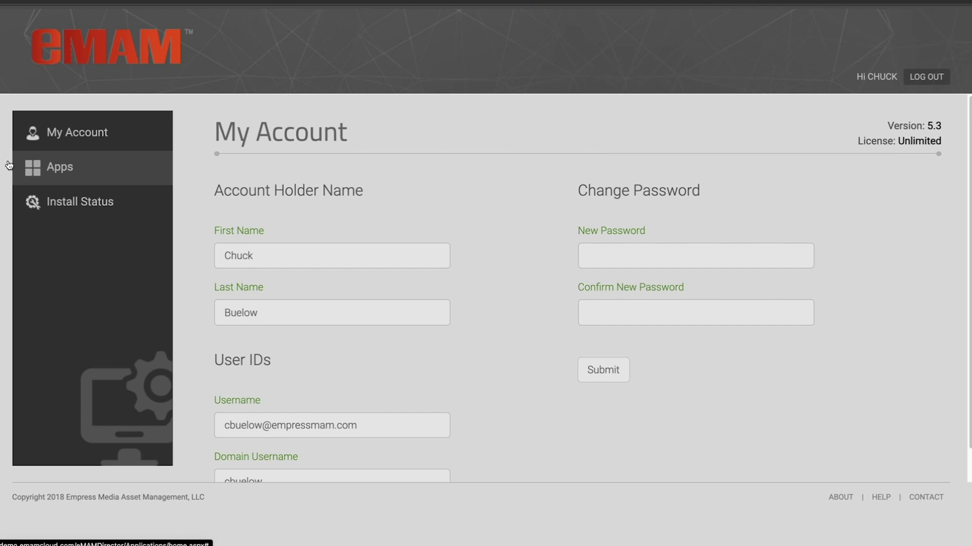
{"action": "left_click", "coordinate": [34, 168]}
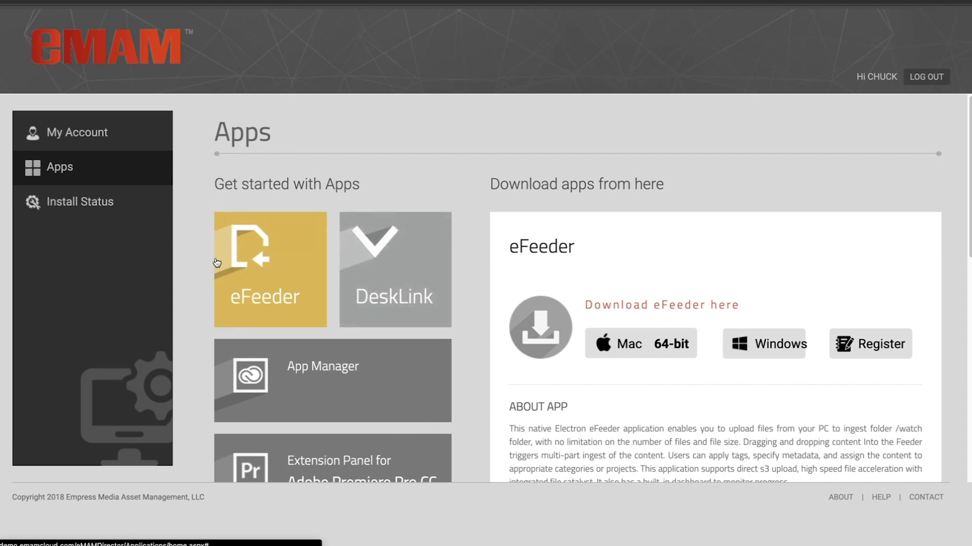
{"action": "left_click", "coordinate": [329, 379]}
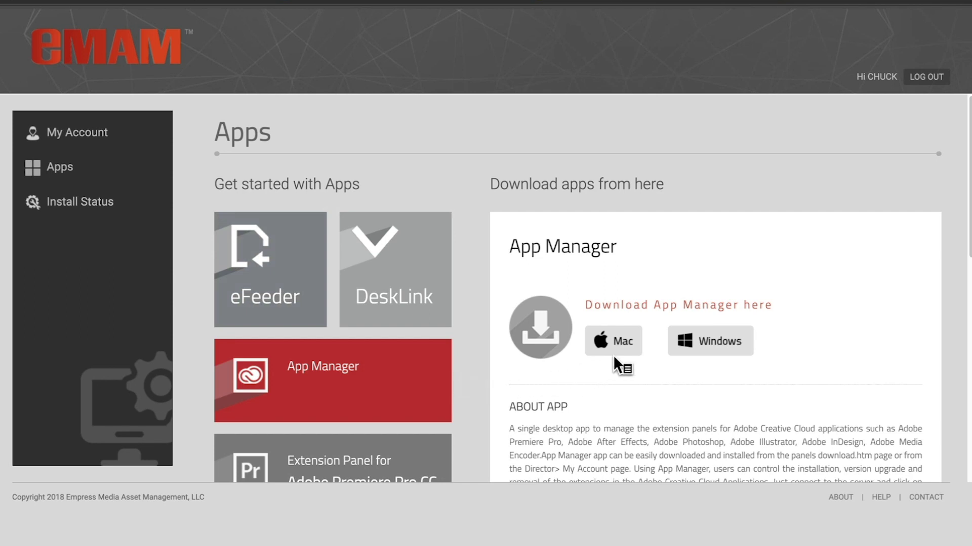
{"action": "left_click", "coordinate": [704, 351]}
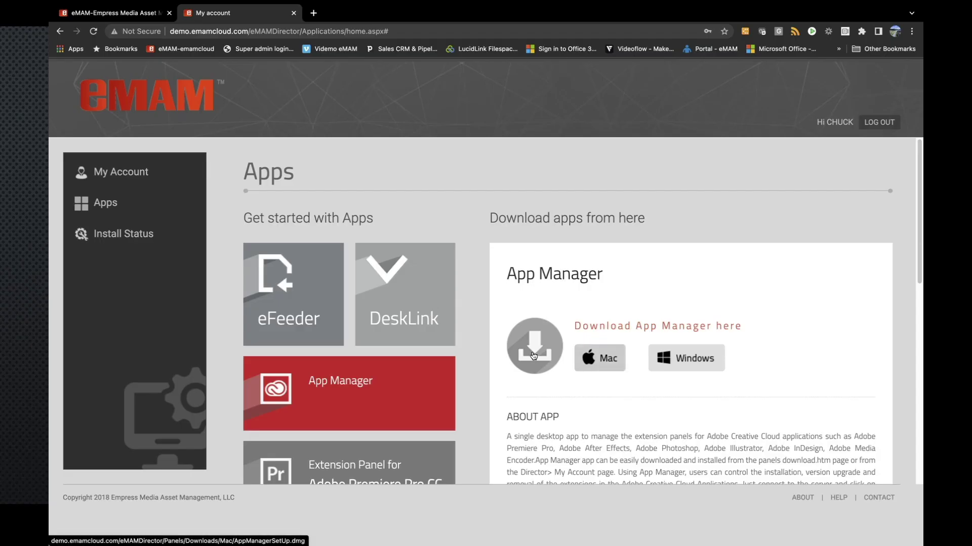
Step: Download the Mac App Manager installer and open AppManagerSetUp.dmg
{"action": "left_click", "coordinate": [533, 355]}
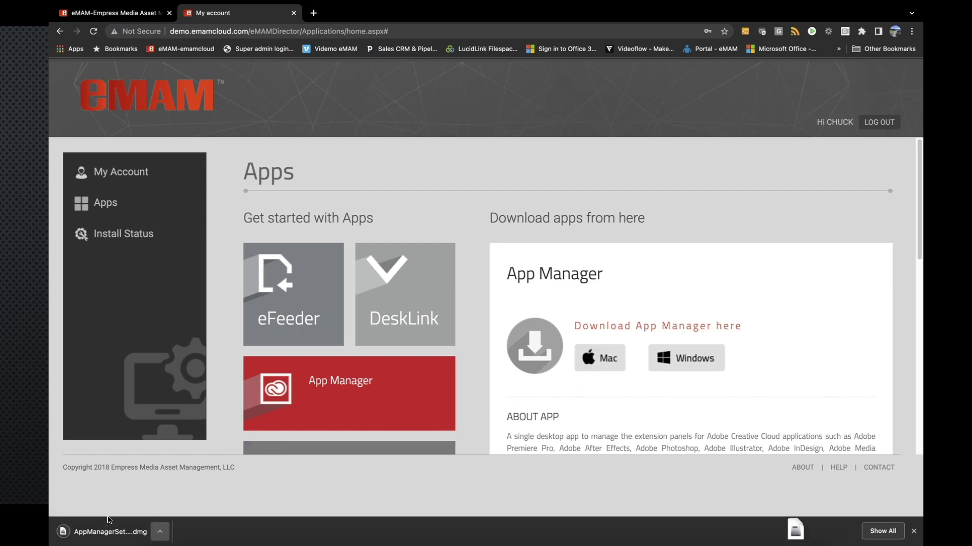
{"action": "left_click", "coordinate": [159, 532]}
{"action": "left_click", "coordinate": [175, 488]}
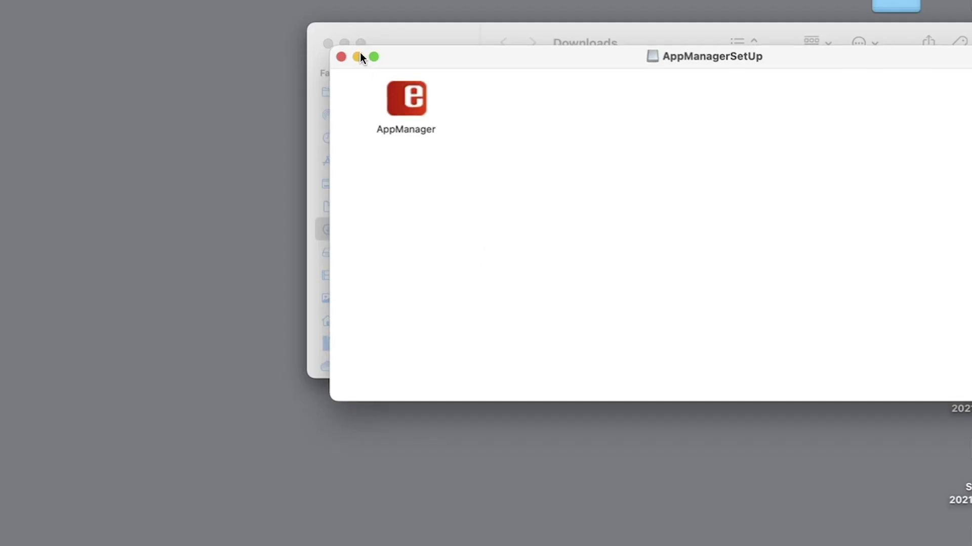
Step: Move the AppManagerSetUp window aside to reach the AppManager icon
{"action": "mouse_move", "coordinate": [360, 57]}
{"action": "left_mouse_down"}
{"action": "mouse_move", "coordinate": [325, 36]}
{"action": "mouse_move", "coordinate": [335, 36]}
{"action": "left_mouse_up"}
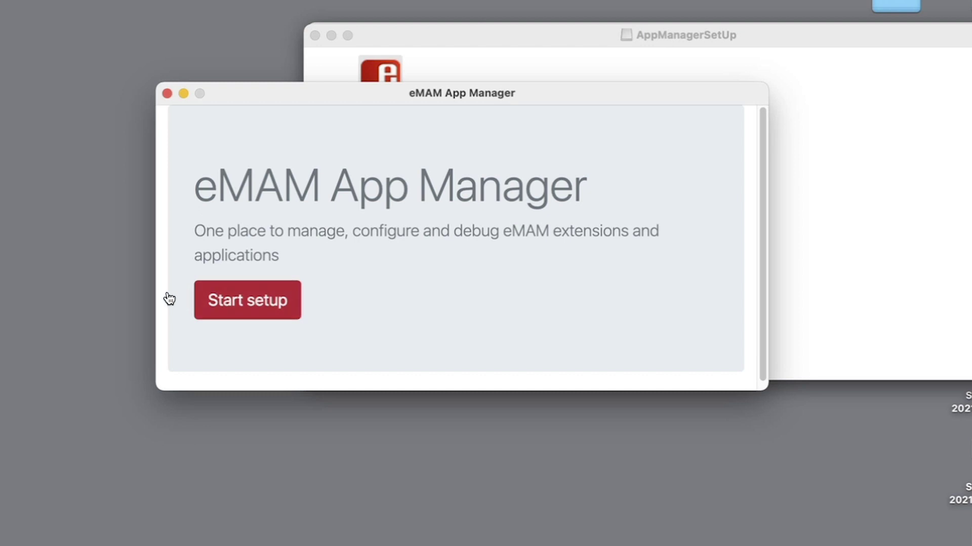
{"action": "left_click", "coordinate": [206, 300]}
{"action": "left_click", "coordinate": [190, 179]}
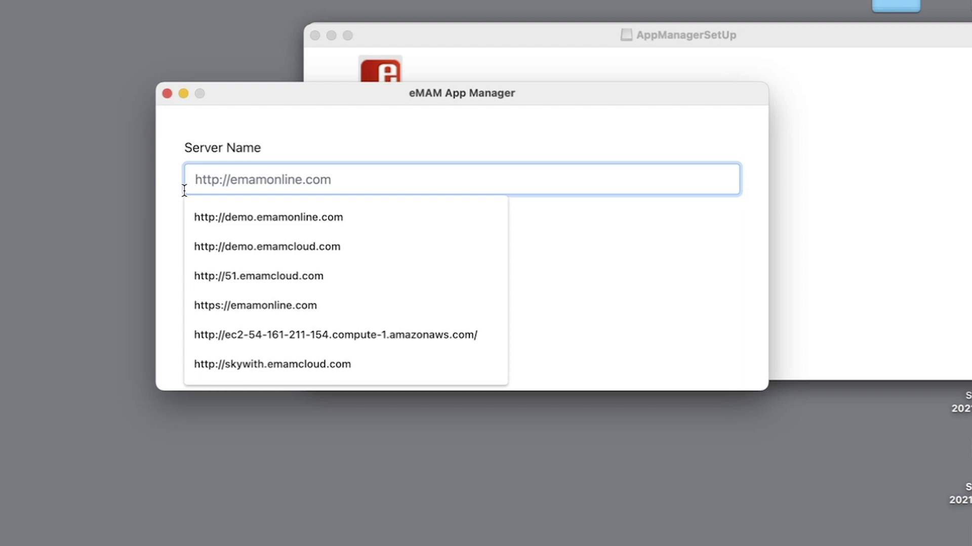
{"action": "left_click", "coordinate": [227, 246]}
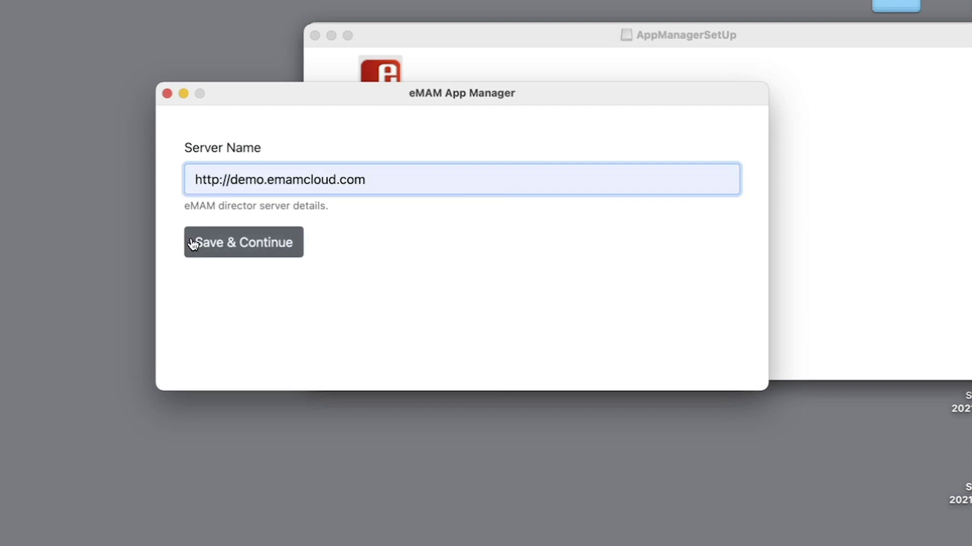
{"action": "left_click", "coordinate": [192, 243]}
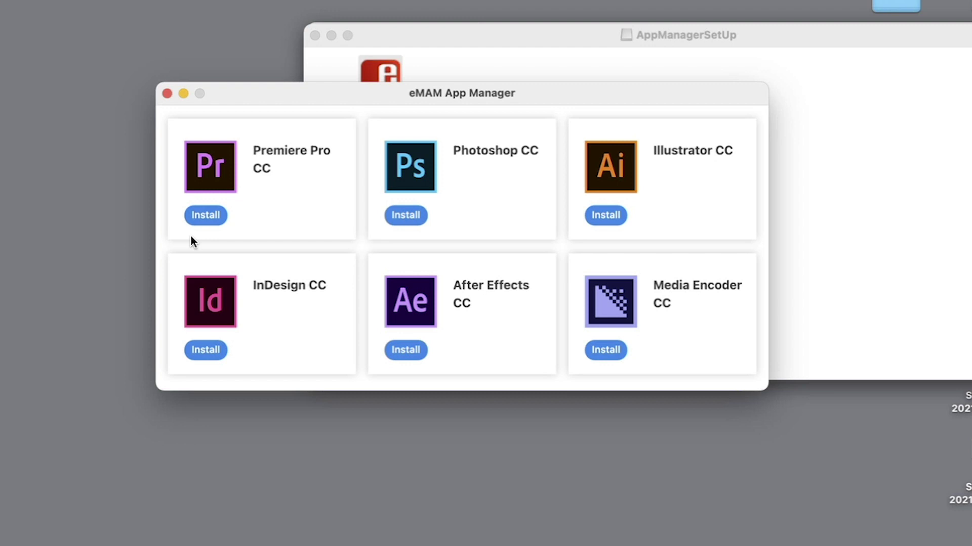
Step: Install the eMAM panel on the Premiere Pro CC card
{"action": "left_click", "coordinate": [205, 215]}
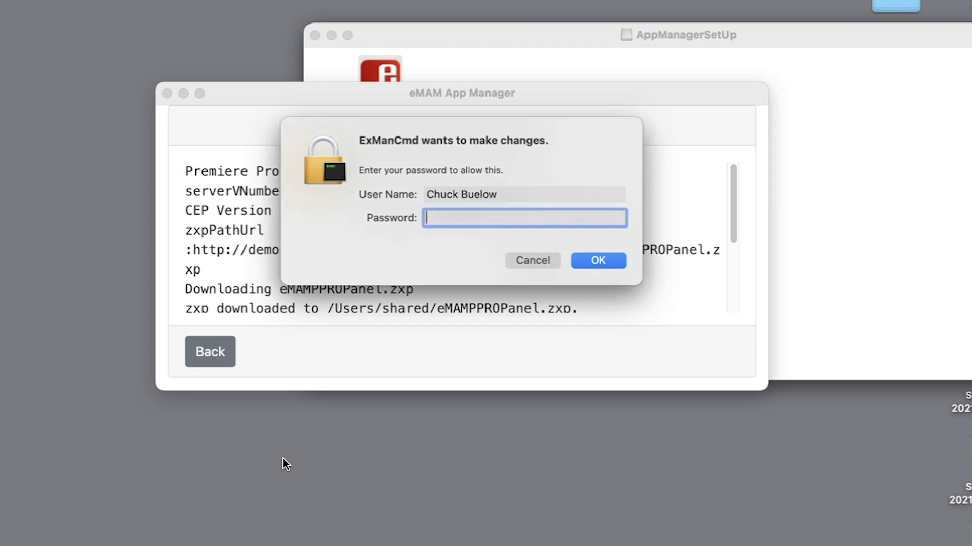
{"action": "type", "text": "***"}
{"action": "type", "text": "**"}
{"action": "type", "text": "****"}
{"action": "type", "text": "*"}
Step: Confirm the macOS password to authorise the ExManCmd extension install
{"action": "key", "text": "Return"}
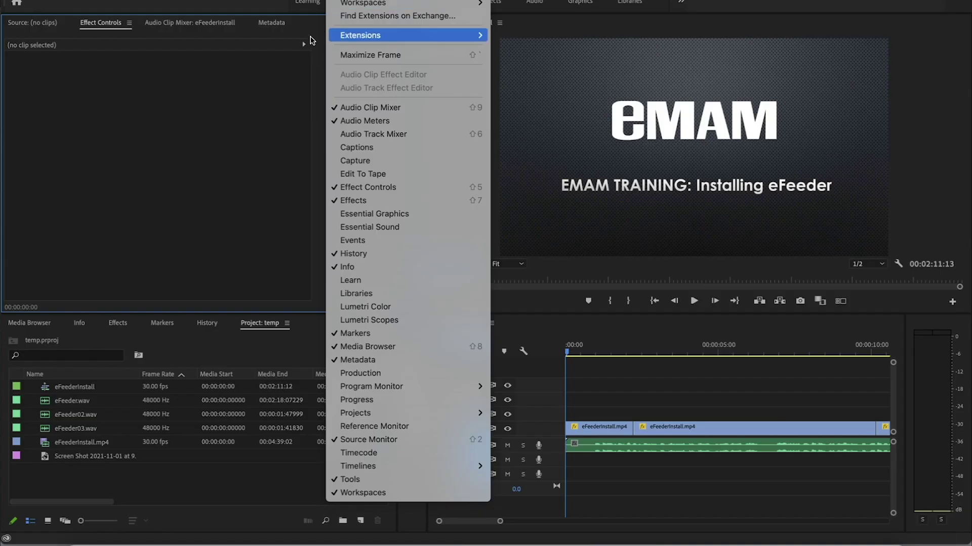
{"action": "mouse_move", "coordinate": [411, 35]}
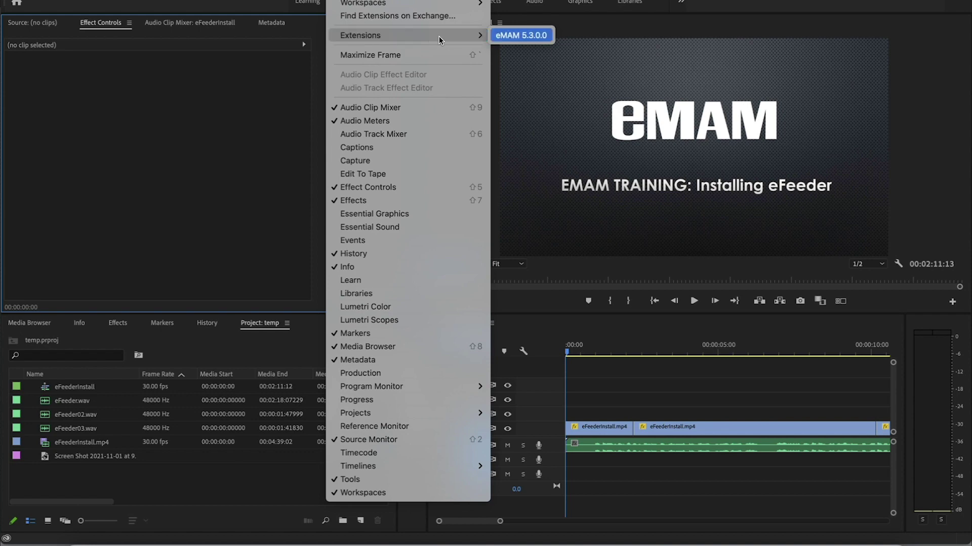
Step: Open the eMAM 5.3.0.0 extension panel in Premiere Pro
{"action": "key", "text": "Escape"}
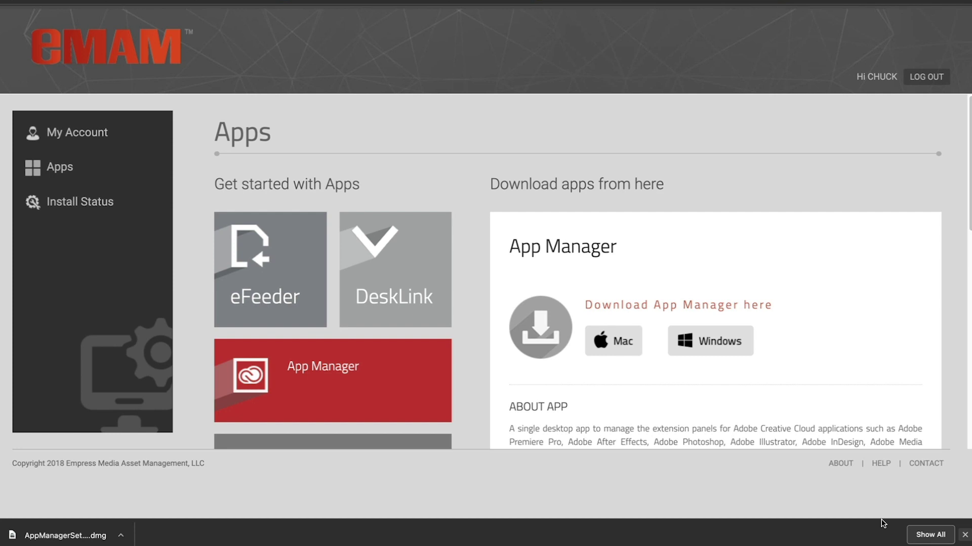
Step: Clear the old download, re-download the Mac installer, and open AppManagerSetUp.dmg
{"action": "left_click", "coordinate": [965, 536]}
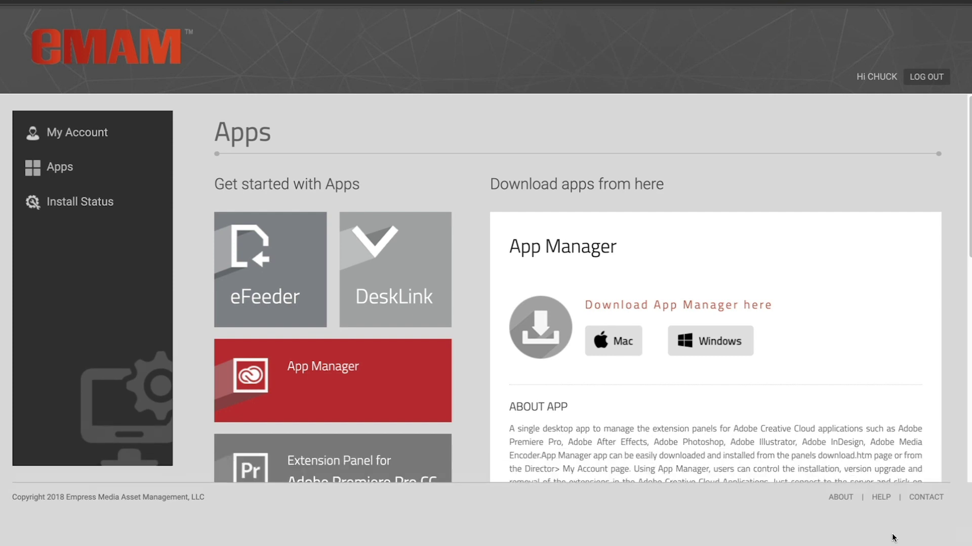
{"action": "left_click", "coordinate": [546, 332]}
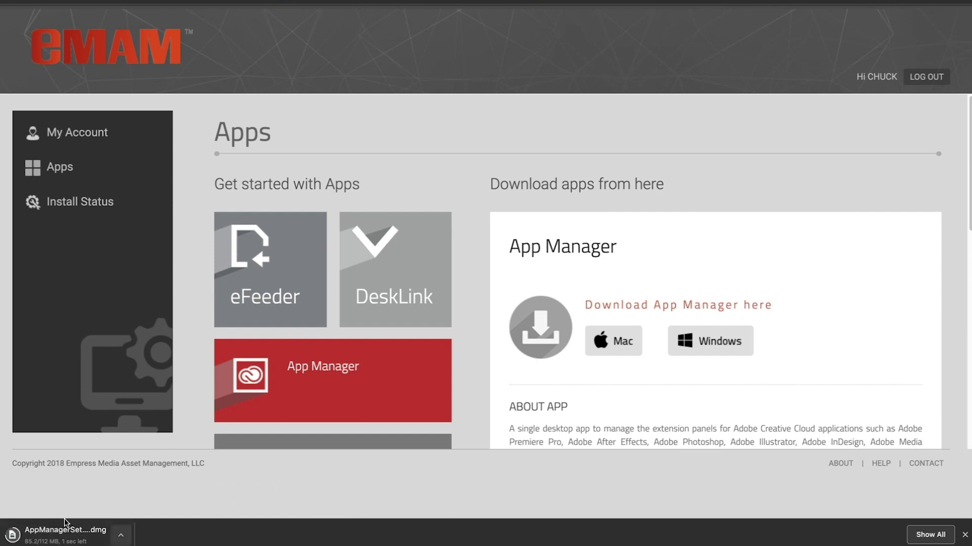
{"action": "left_click", "coordinate": [121, 535]}
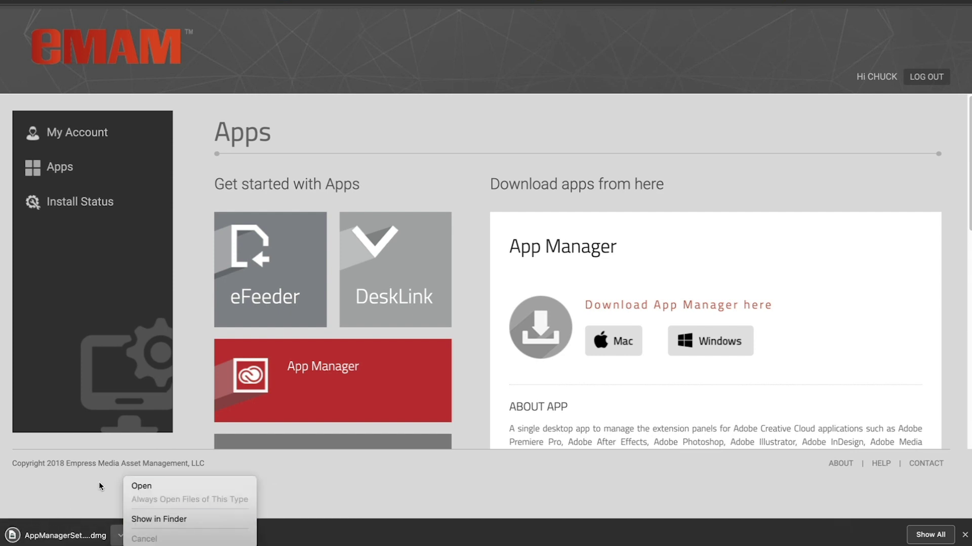
{"action": "left_click", "coordinate": [145, 486]}
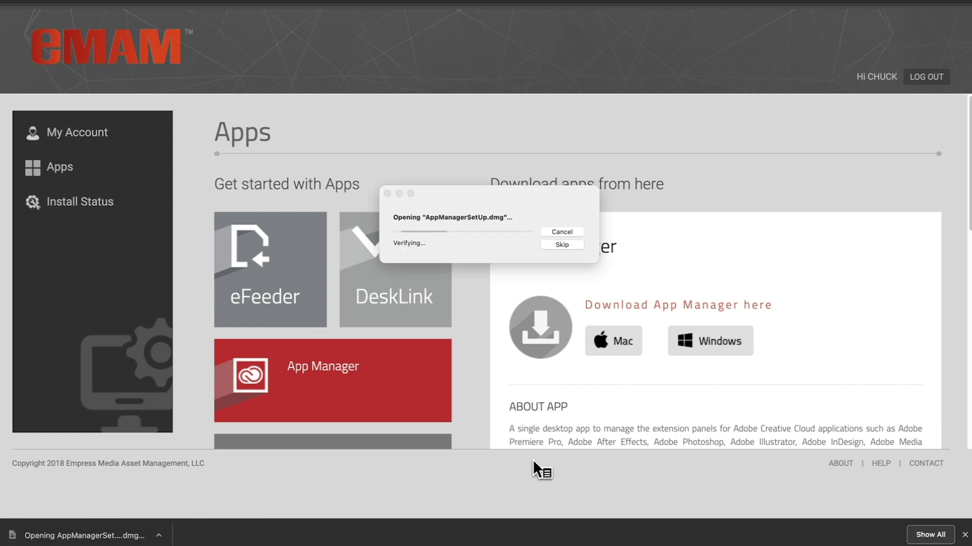